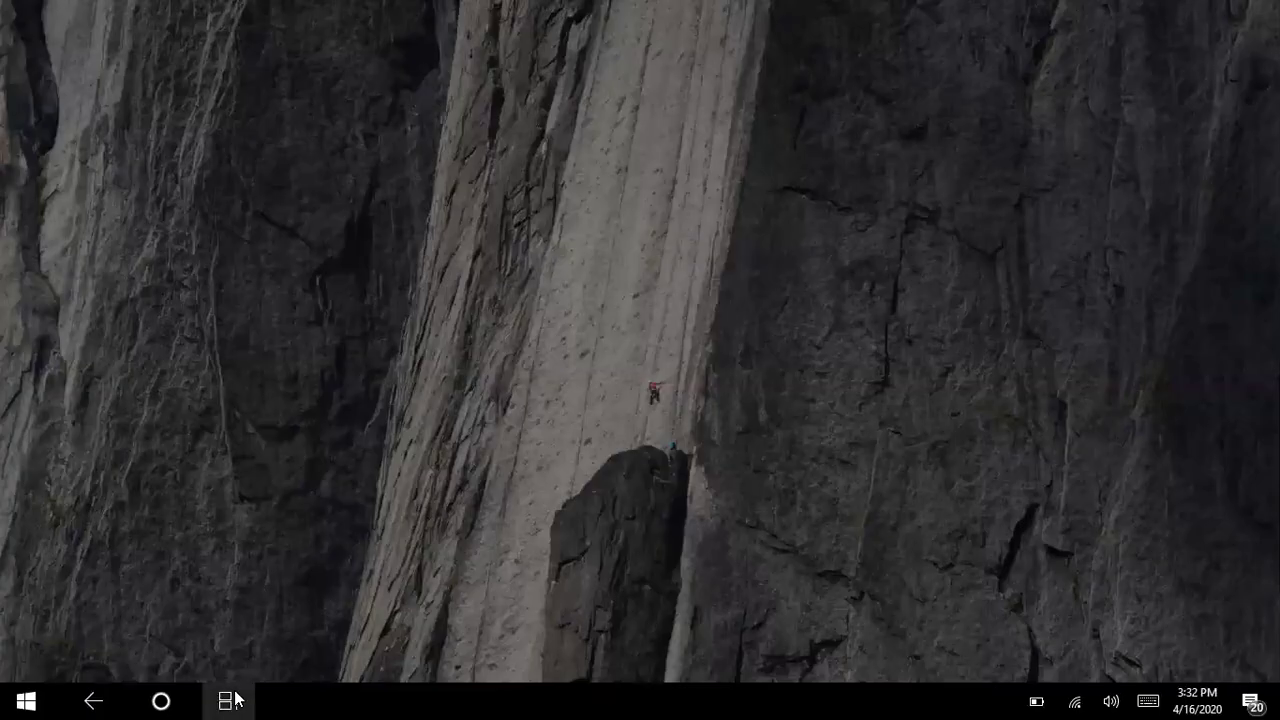
Bring up Task View to see the open windows, including Fusion 360
{"action": "left_click", "coordinate": [228, 700]}
Switch to the Fusion 360 design and show the ASSEMBLE command list
{"action": "left_click", "coordinate": [234, 700]}
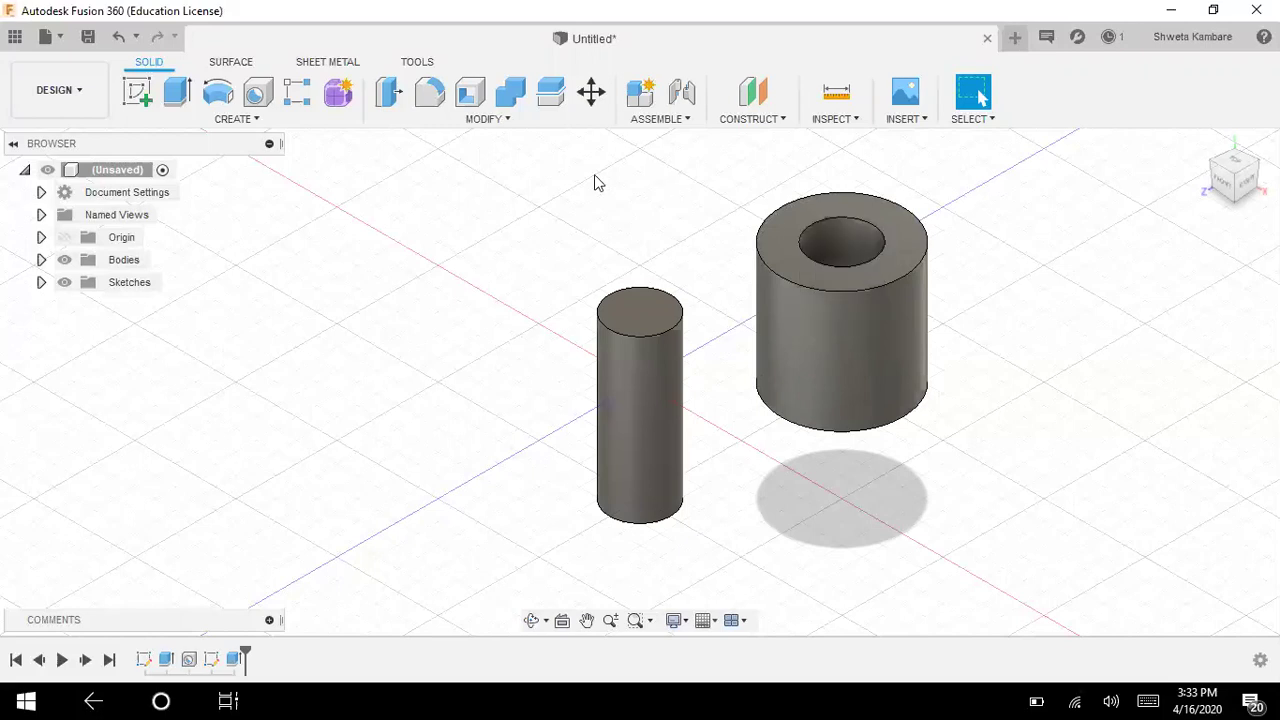
{"action": "left_click", "coordinate": [655, 120]}
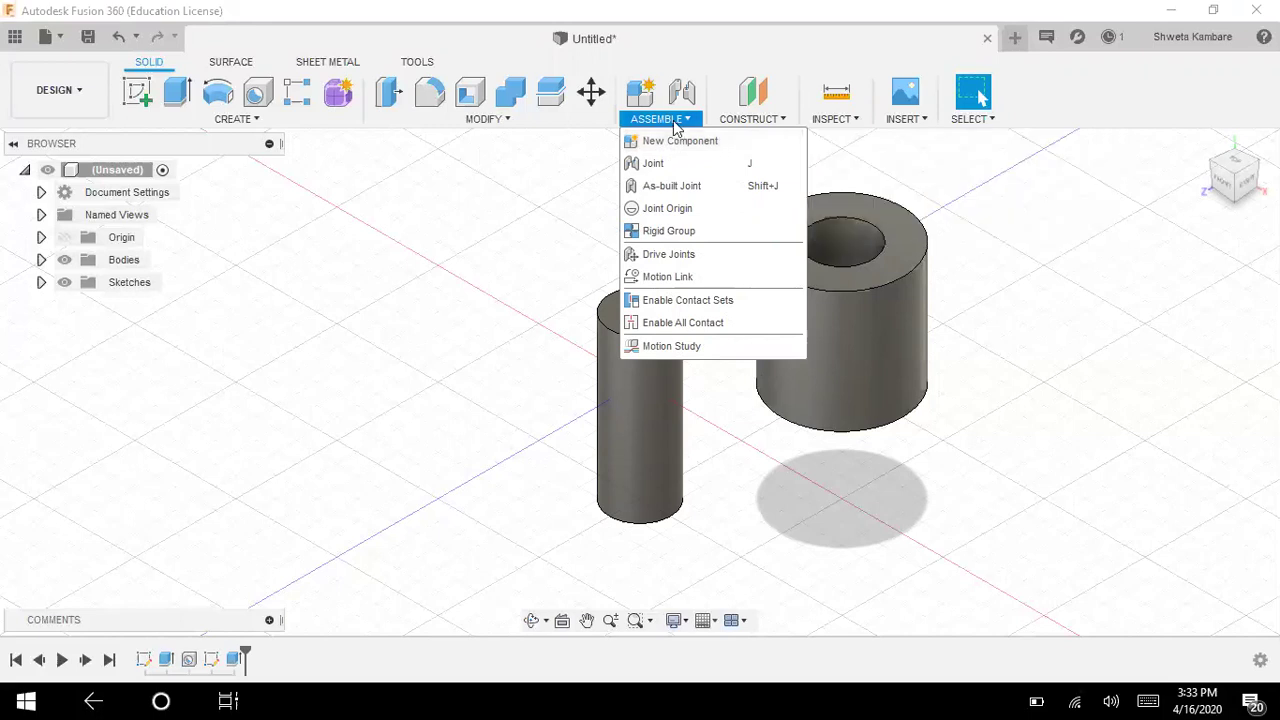
Make the small solid cylinder into Component1 using New Component from bodies
{"action": "left_click", "coordinate": [677, 148]}
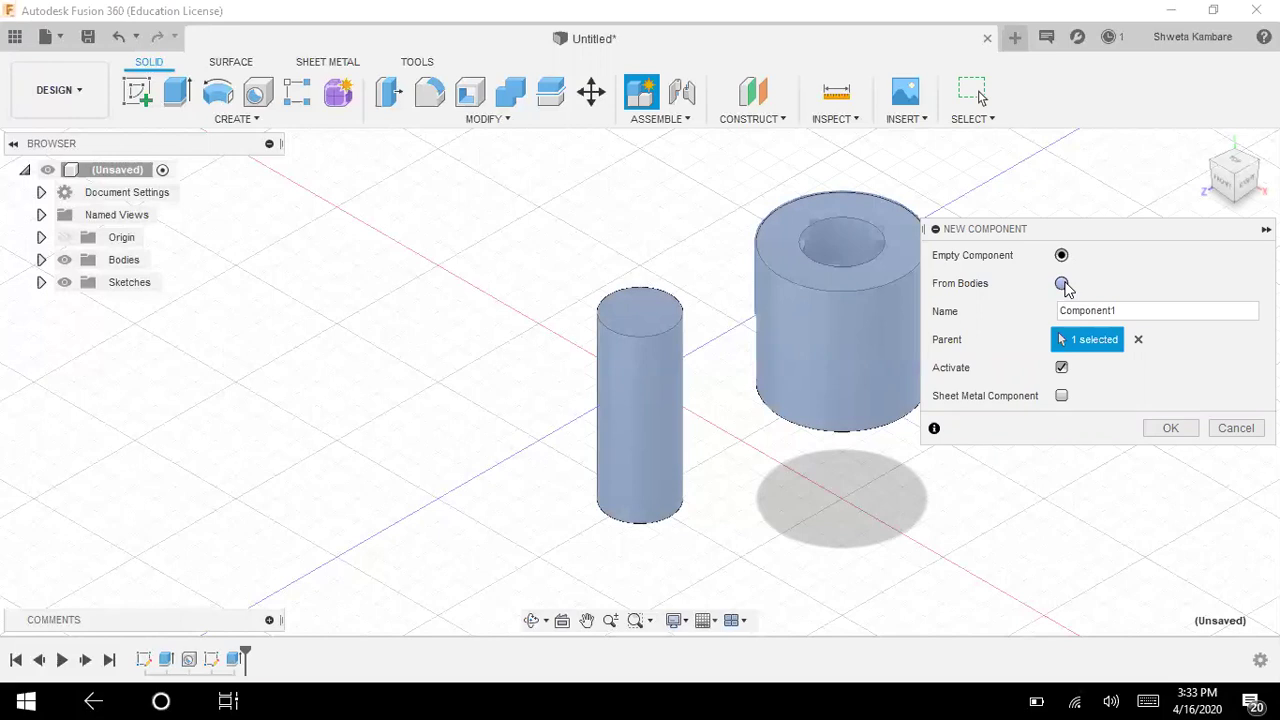
{"action": "left_click", "coordinate": [1063, 285]}
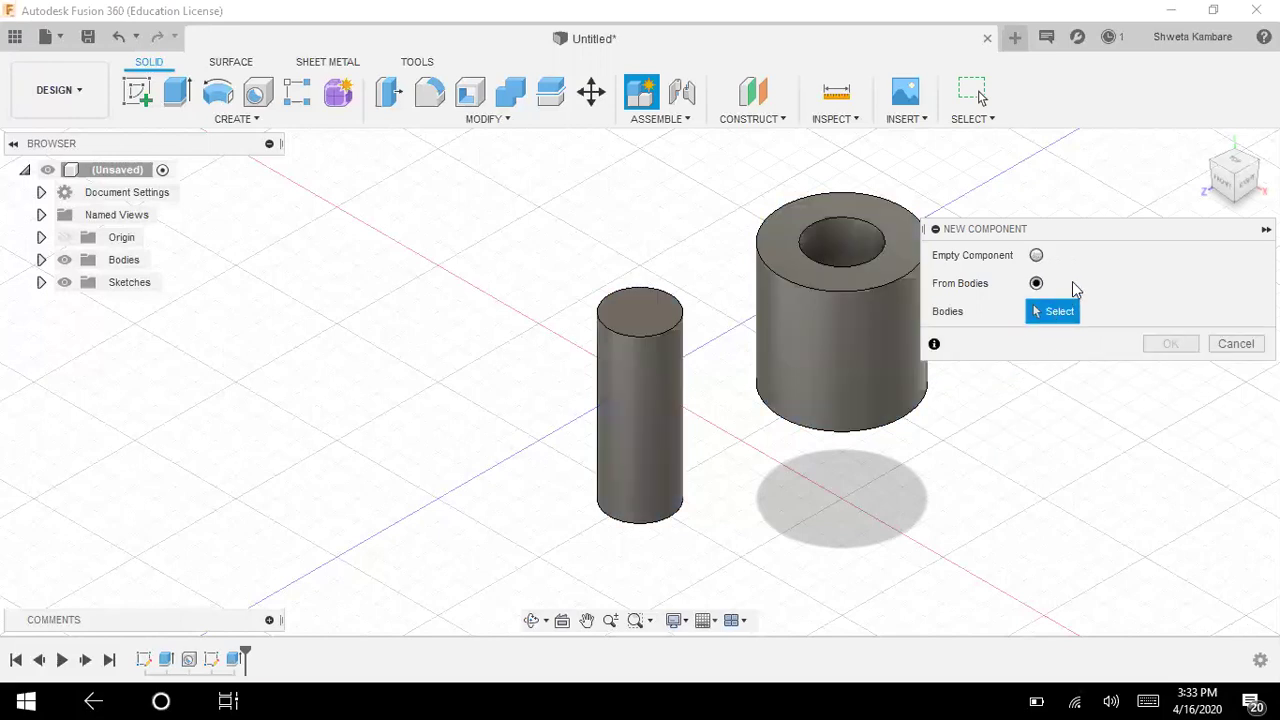
{"action": "left_click", "coordinate": [643, 409]}
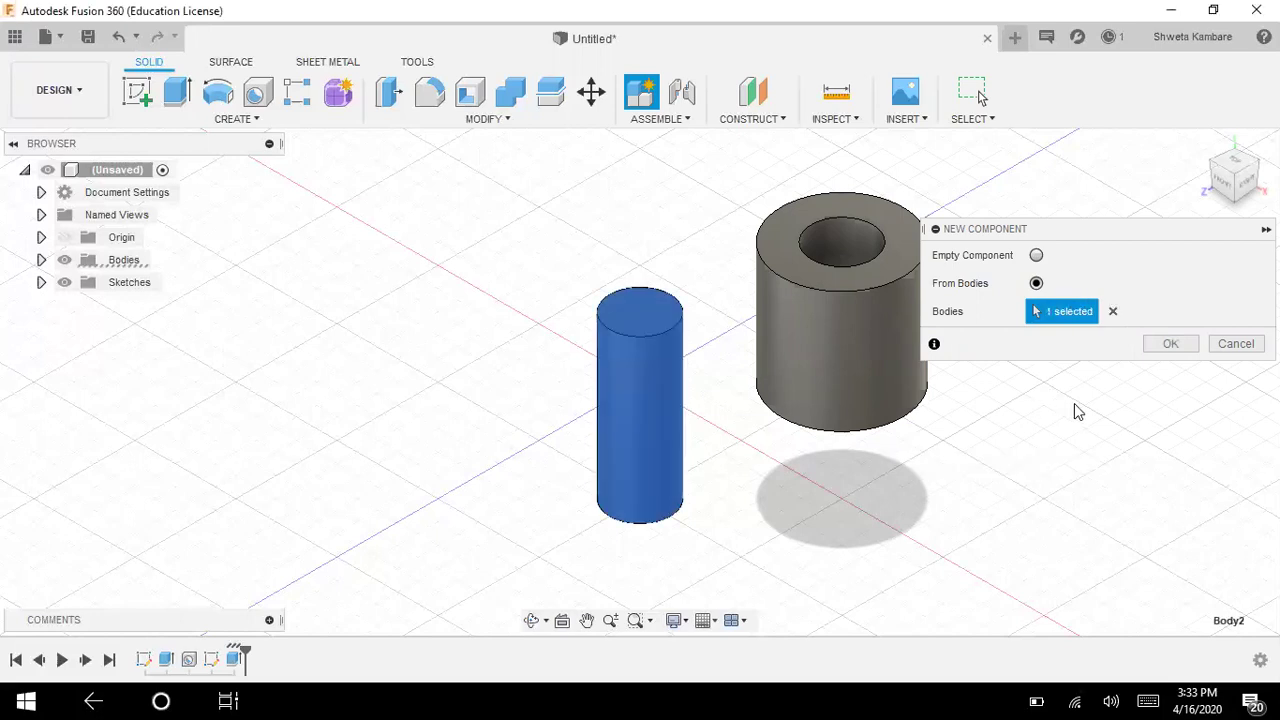
{"action": "left_click", "coordinate": [1155, 343]}
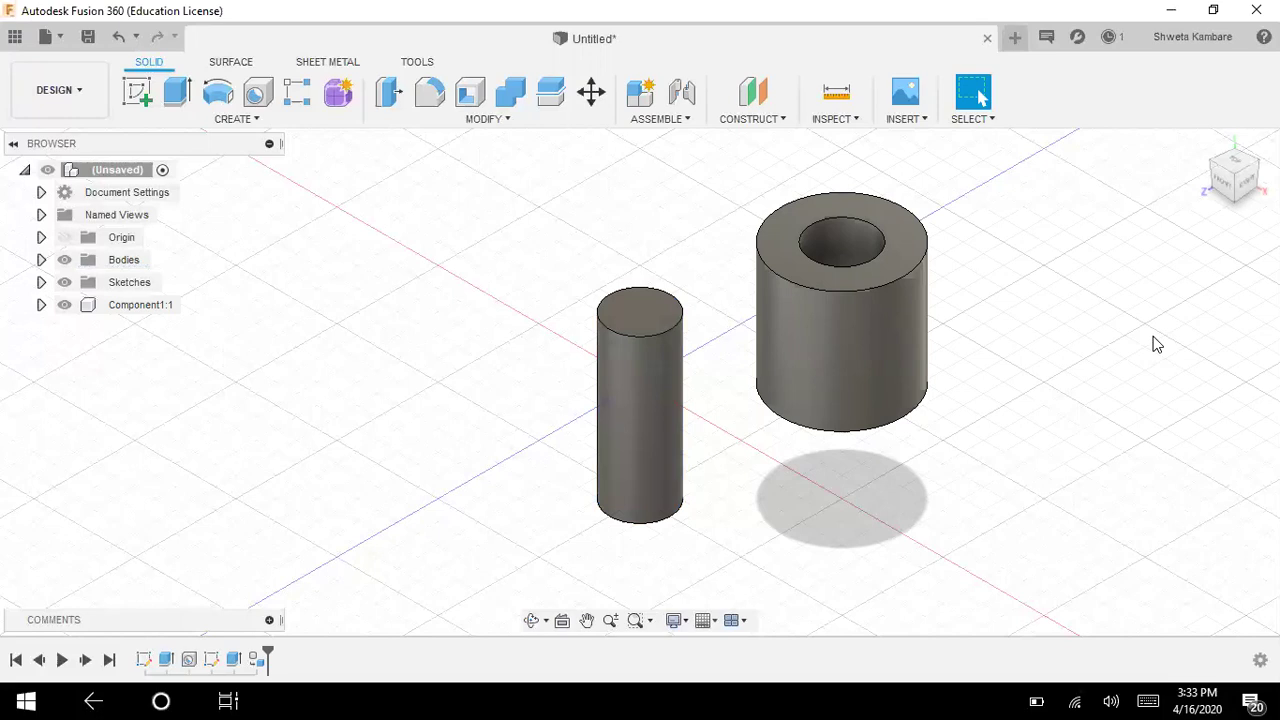
Make the hollow cylinder into Component2 using New Component from bodies
{"action": "left_click", "coordinate": [652, 118]}
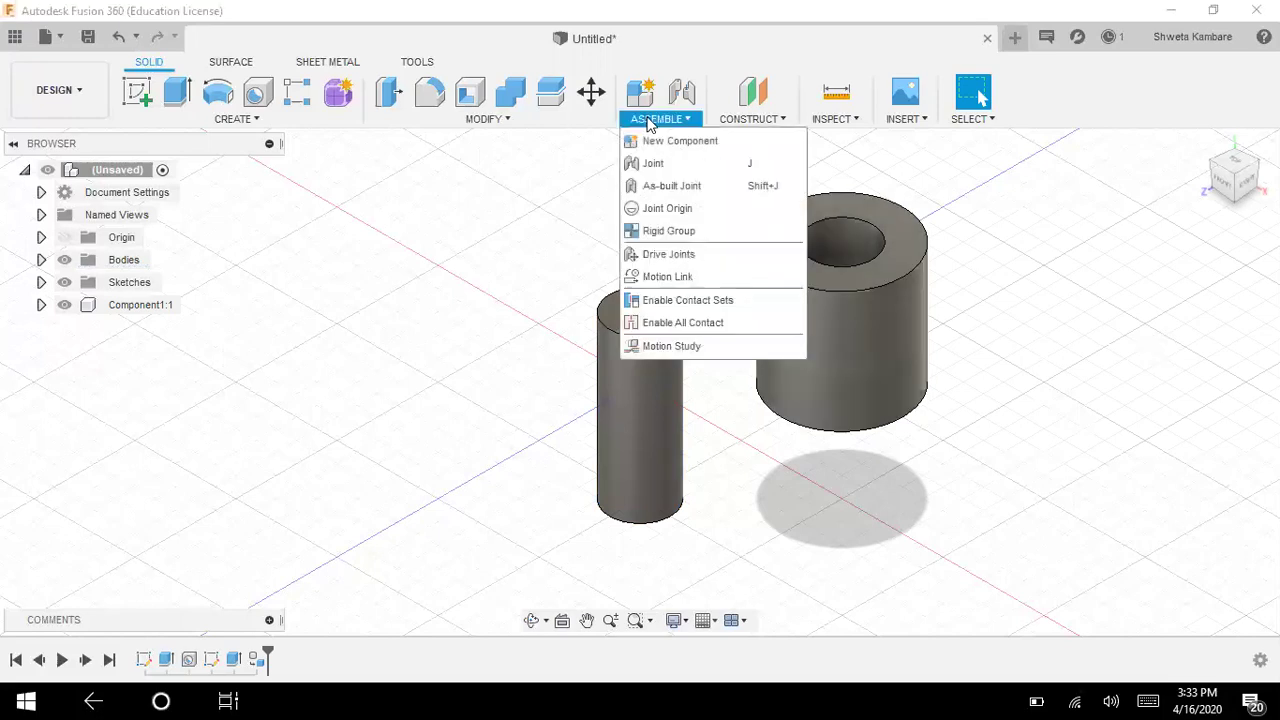
{"action": "left_click", "coordinate": [705, 140]}
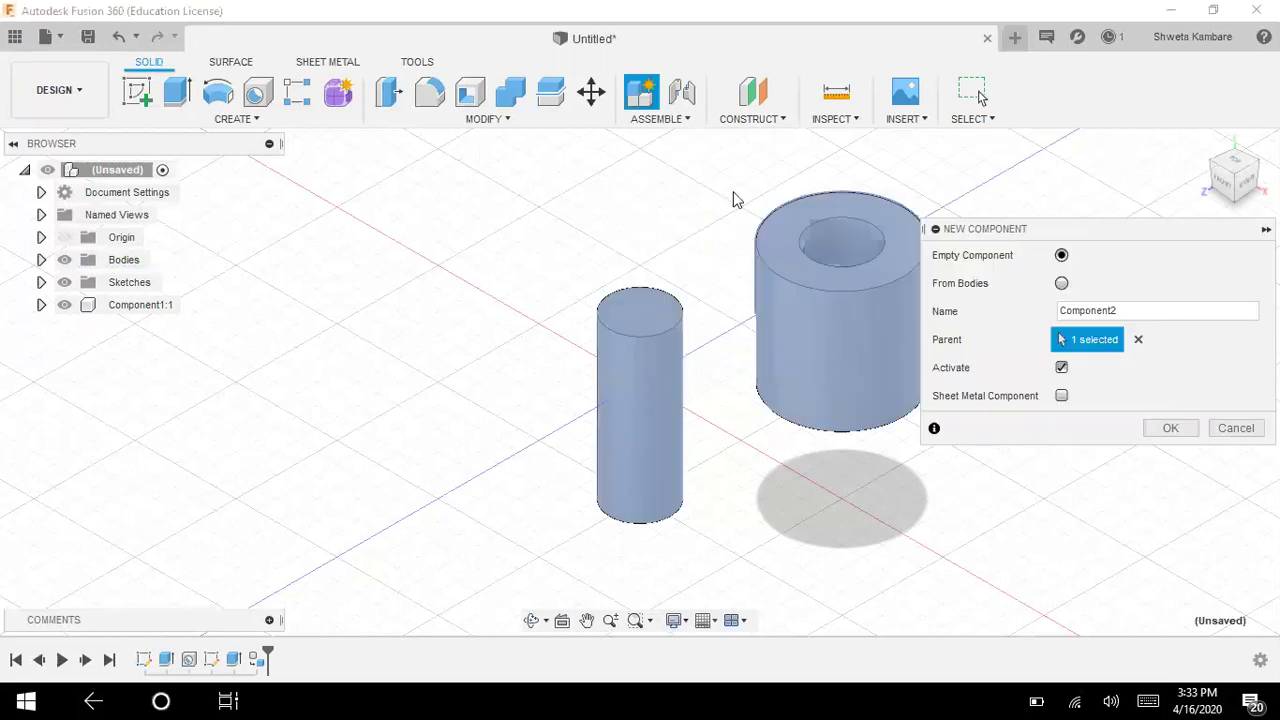
{"action": "left_click", "coordinate": [1061, 283]}
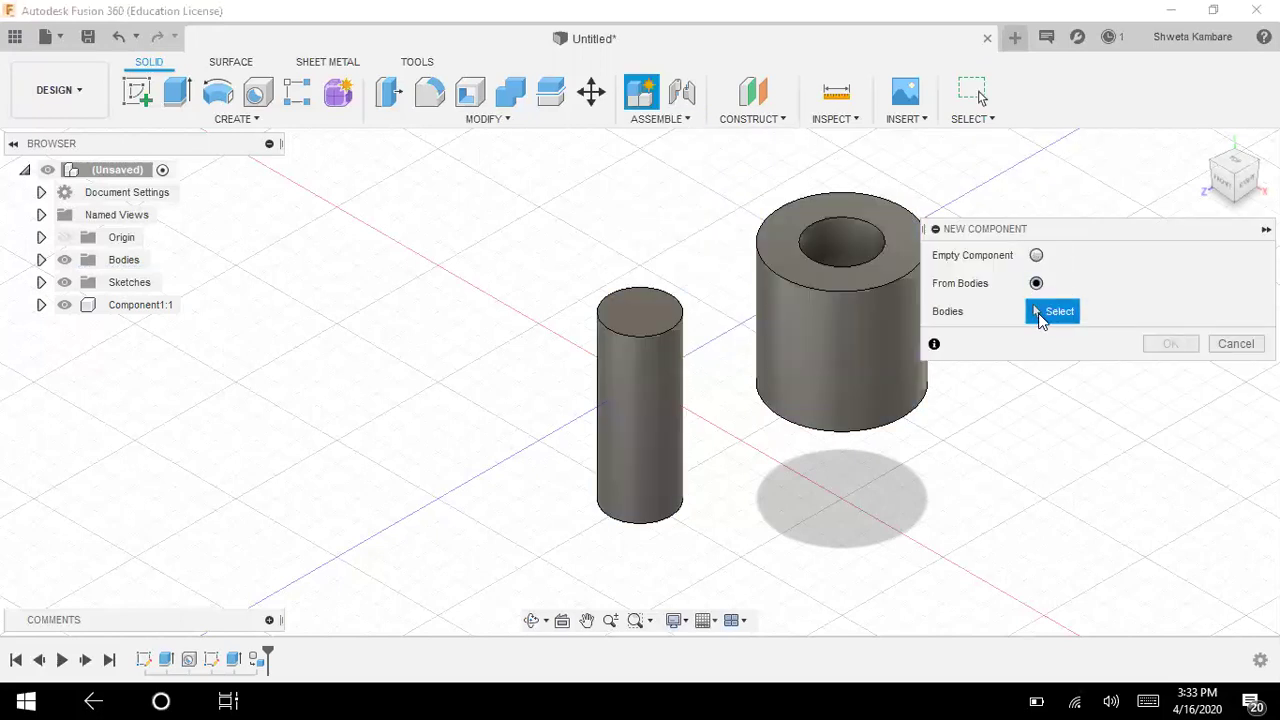
{"action": "left_click", "coordinate": [857, 294]}
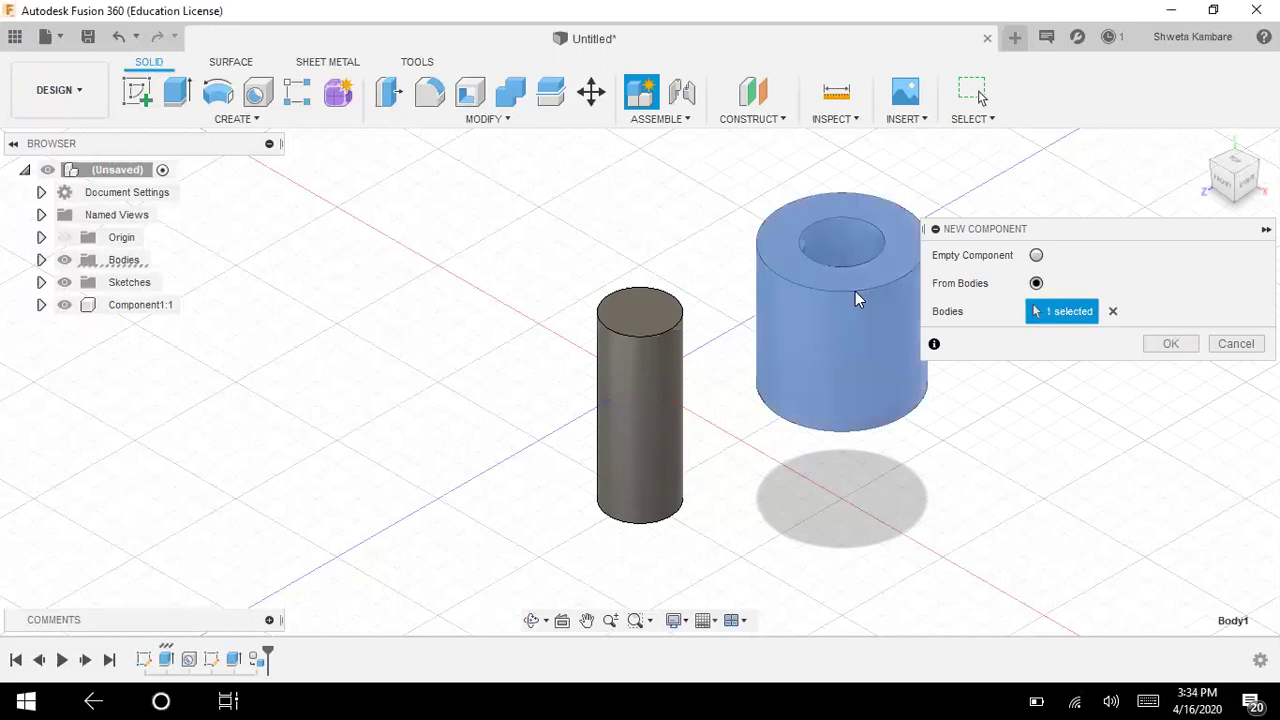
{"action": "left_click", "coordinate": [1166, 344]}
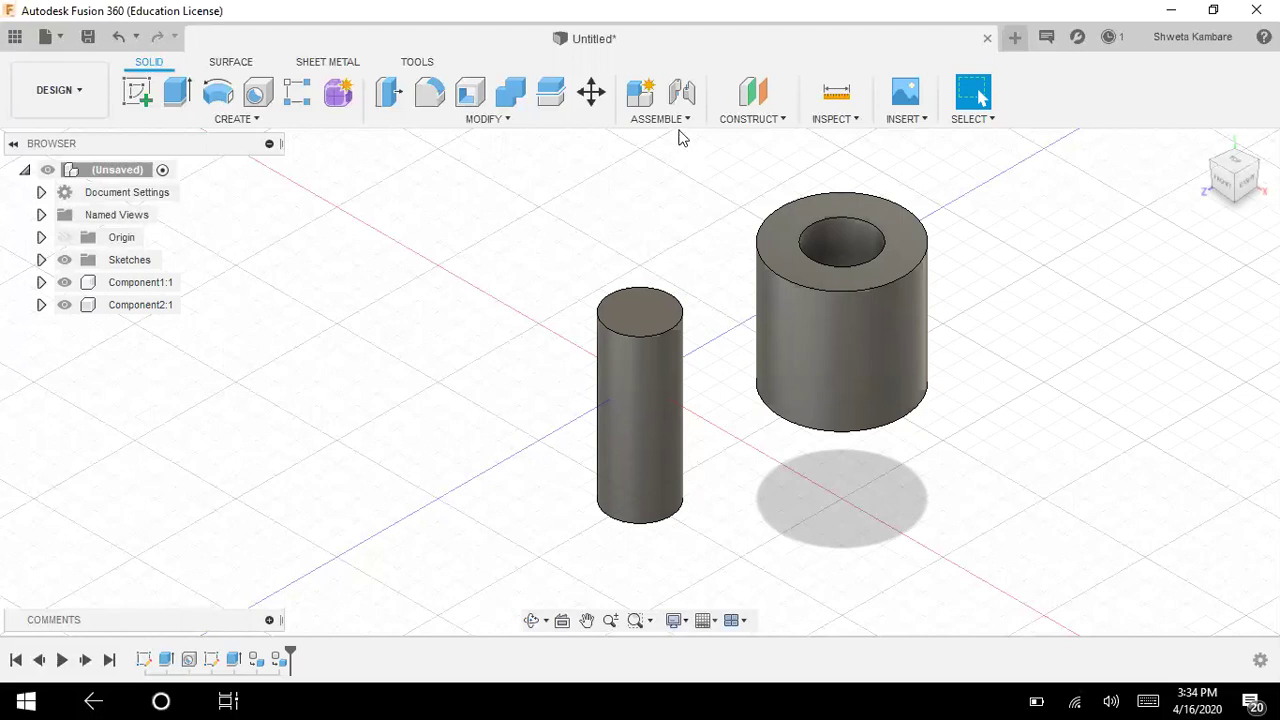
Define a joint from the pin's bottom centre to the hollow cylinder's snap point
{"action": "left_click", "coordinate": [668, 121]}
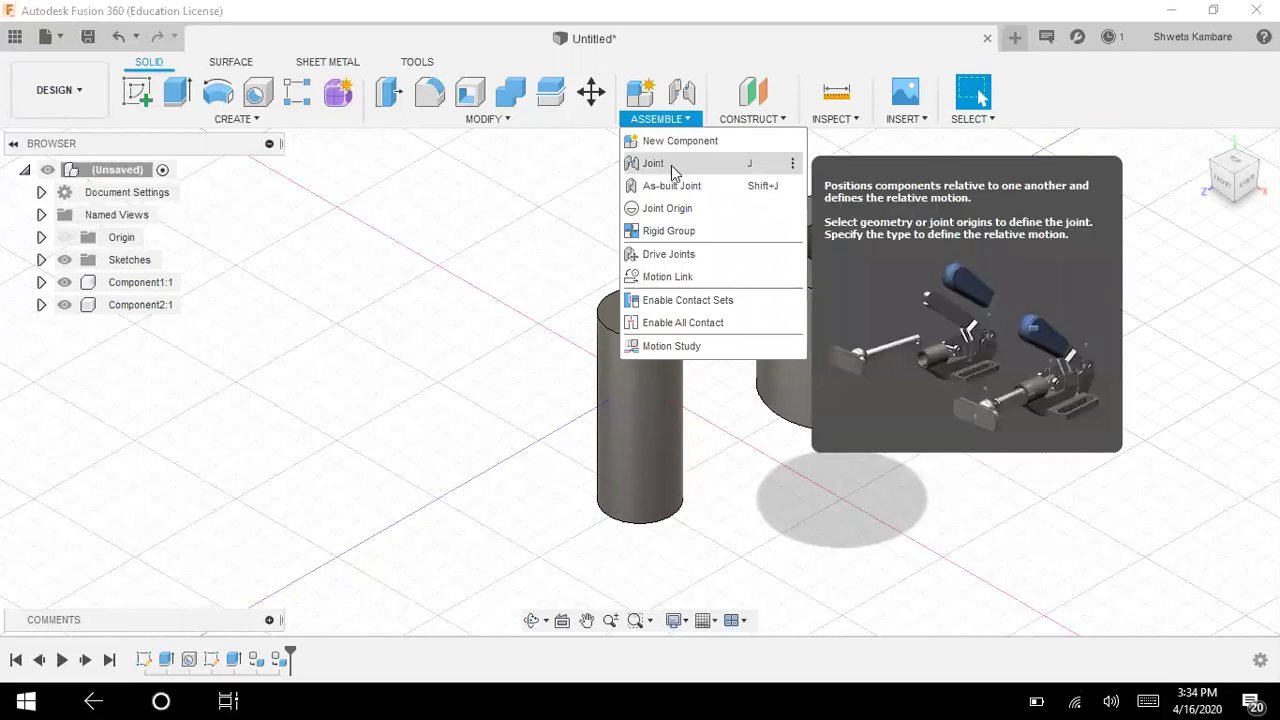
{"action": "left_click", "coordinate": [673, 172]}
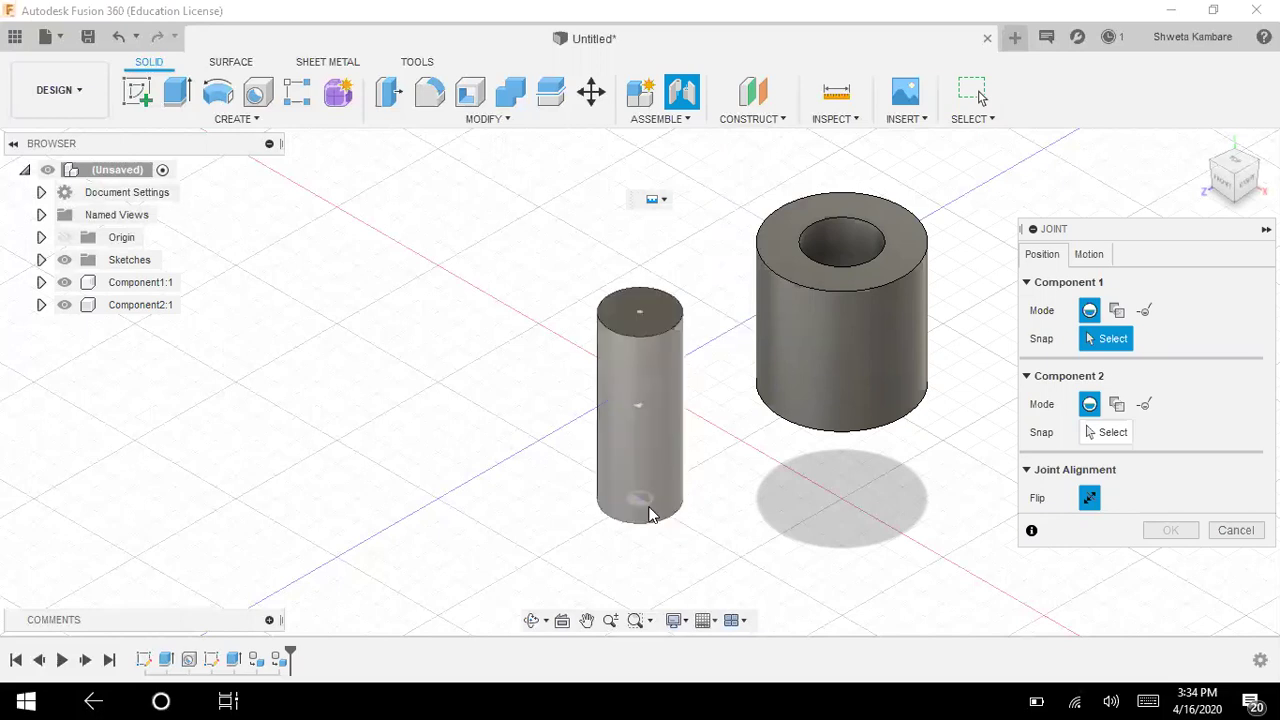
{"action": "left_click", "coordinate": [640, 503]}
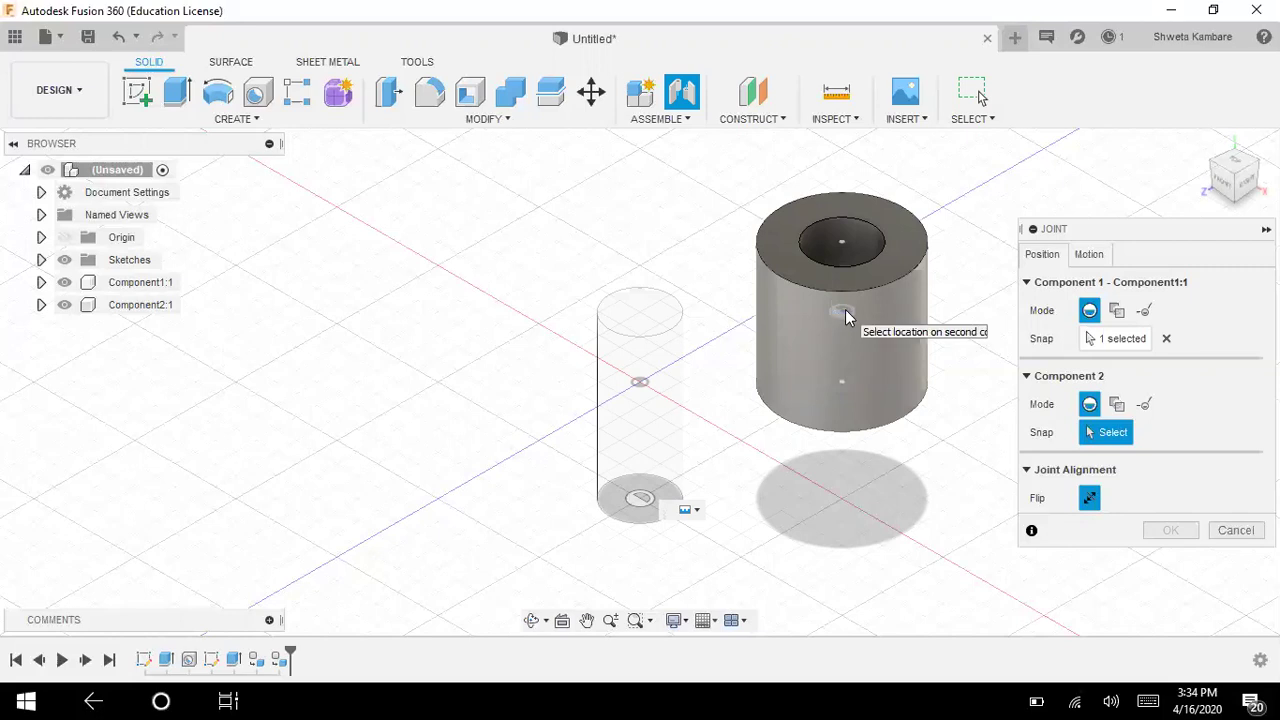
{"action": "left_click", "coordinate": [845, 318]}
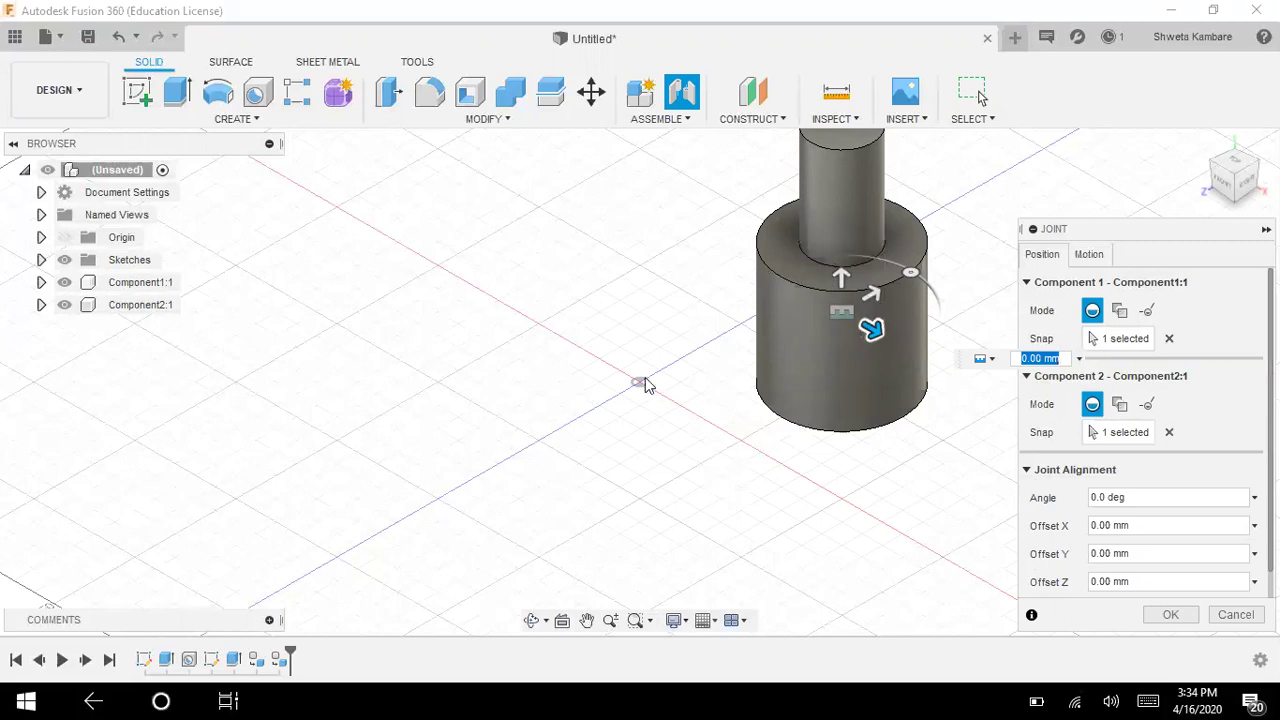
Pan the joined assembly to the view centre and confirm the joint
{"action": "left_click", "coordinate": [586, 620]}
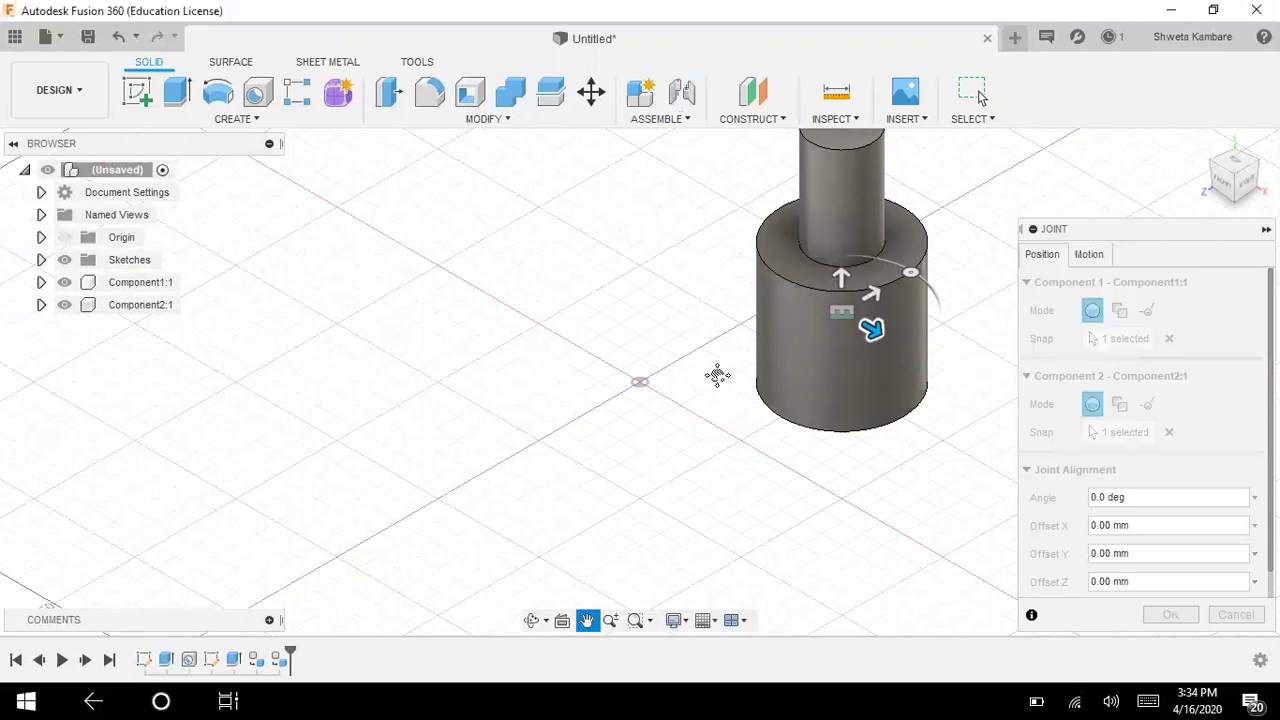
{"action": "left_click_drag", "start_coordinate": [717, 303], "coordinate": [525, 378]}
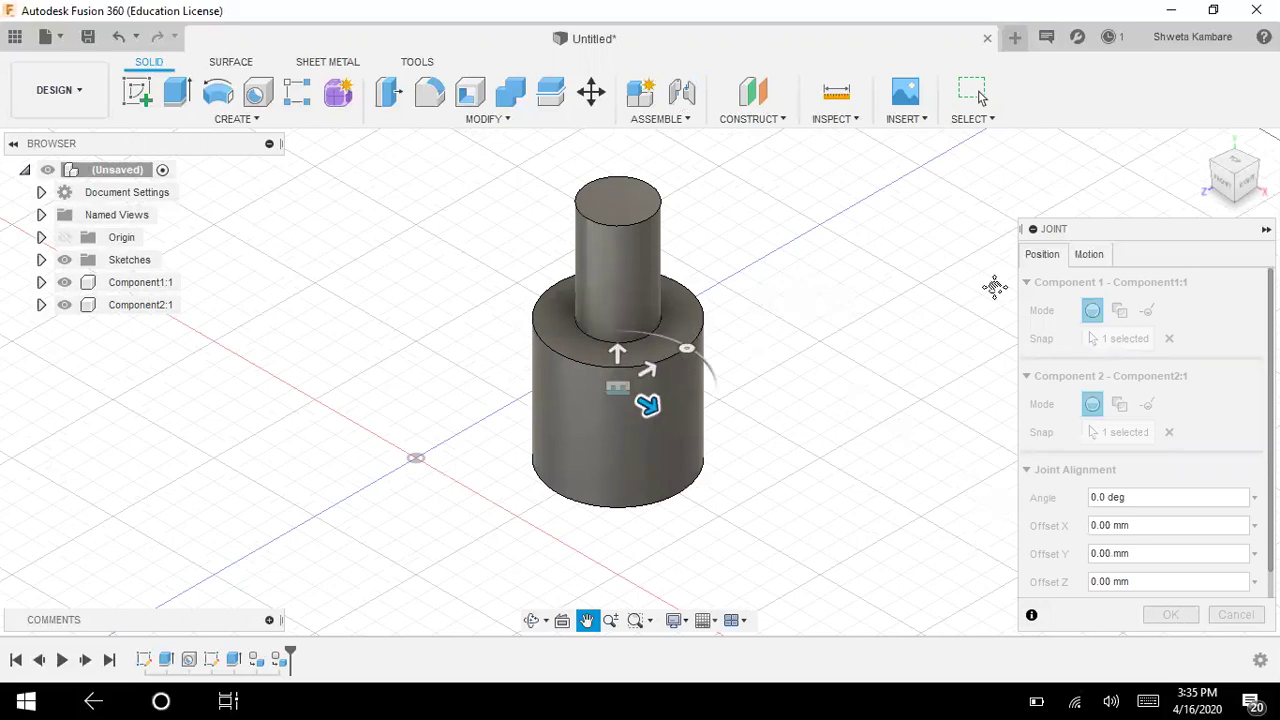
{"action": "key", "text": "Escape"}
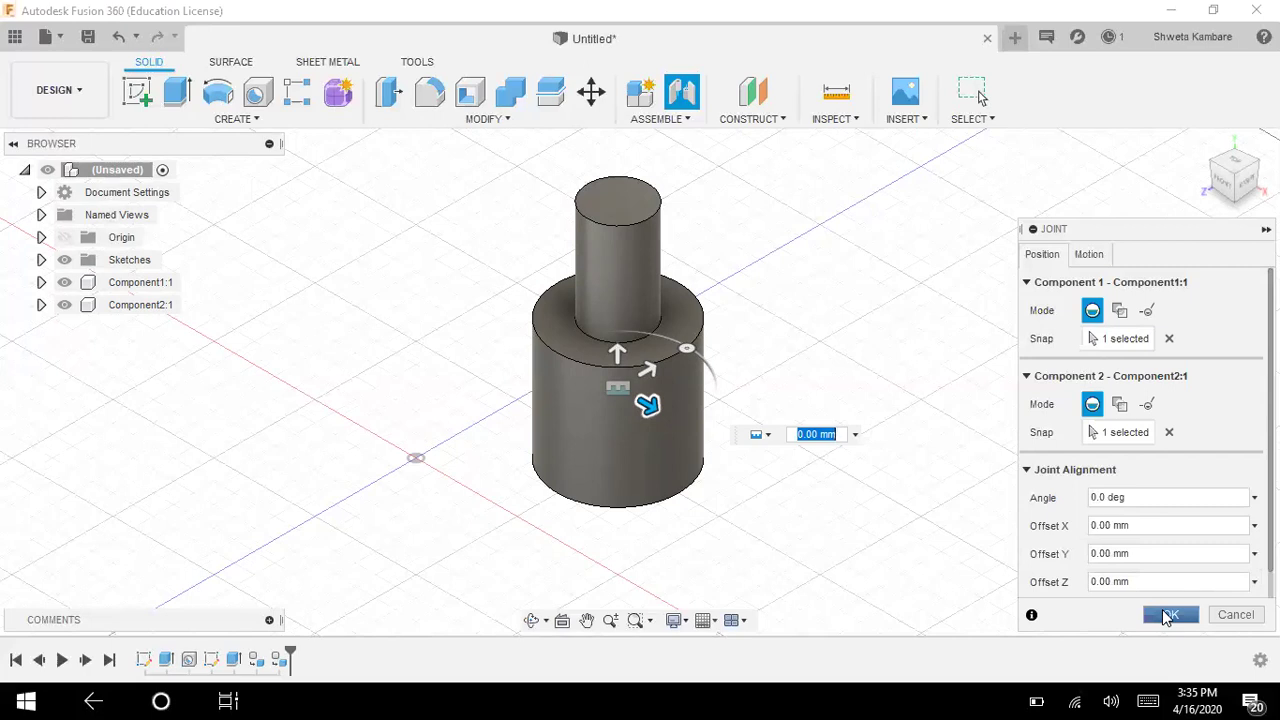
{"action": "left_click", "coordinate": [1166, 617]}
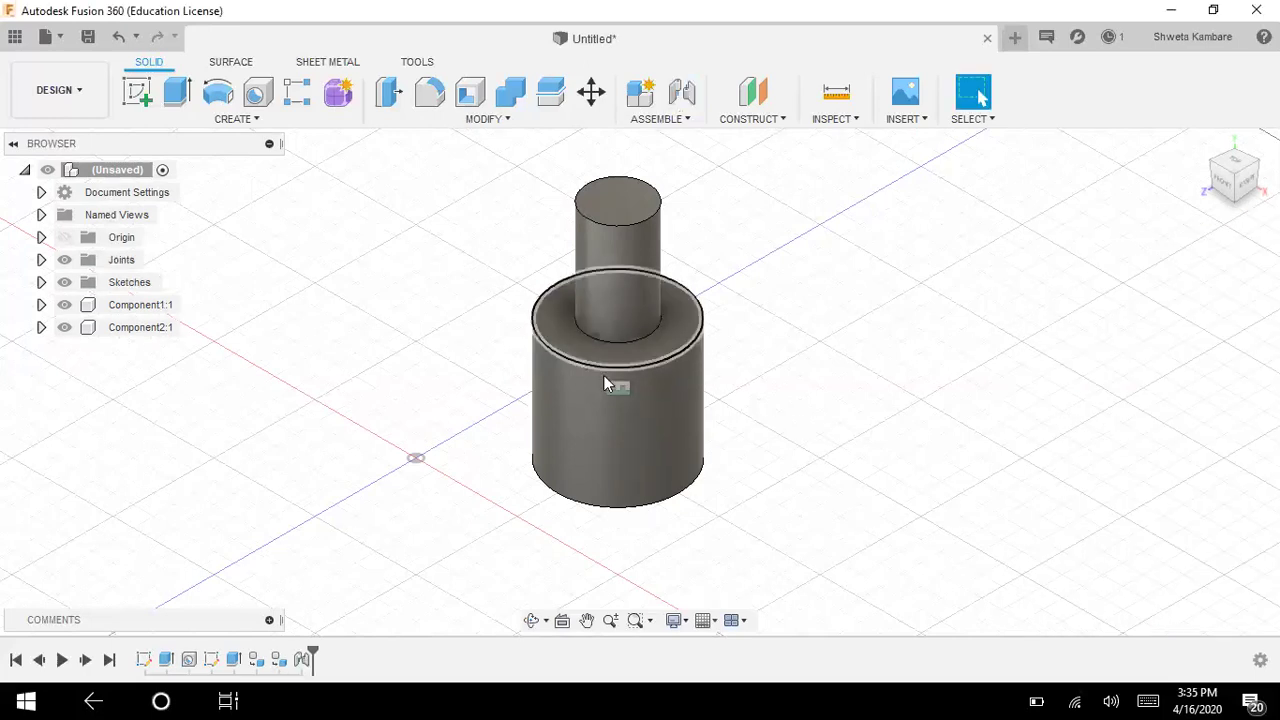
Drag the assembly left, up-right, then back to check the pin and tube move together
{"action": "left_click_drag", "start_coordinate": [566, 381], "coordinate": [519, 379]}
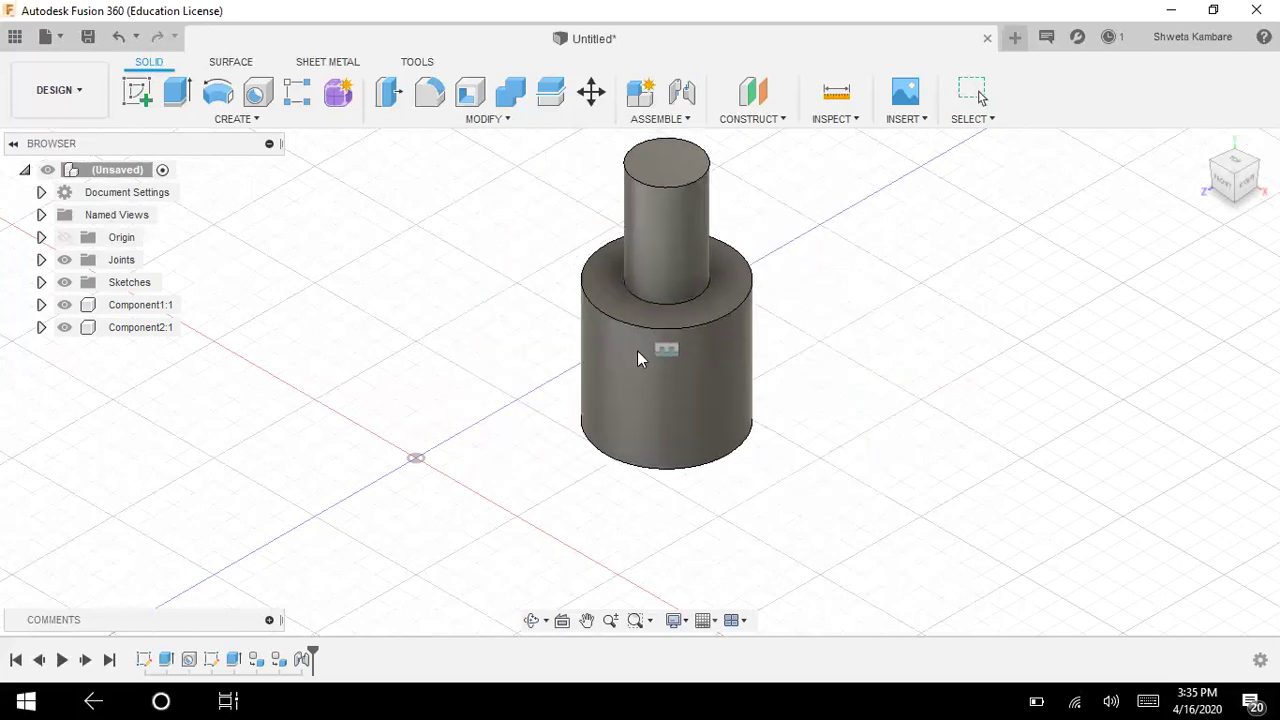
{"action": "mouse_move", "coordinate": [519, 379]}
{"action": "left_mouse_down"}
{"action": "mouse_move", "coordinate": [644, 313]}
{"action": "mouse_move", "coordinate": [622, 360]}
{"action": "left_mouse_up"}
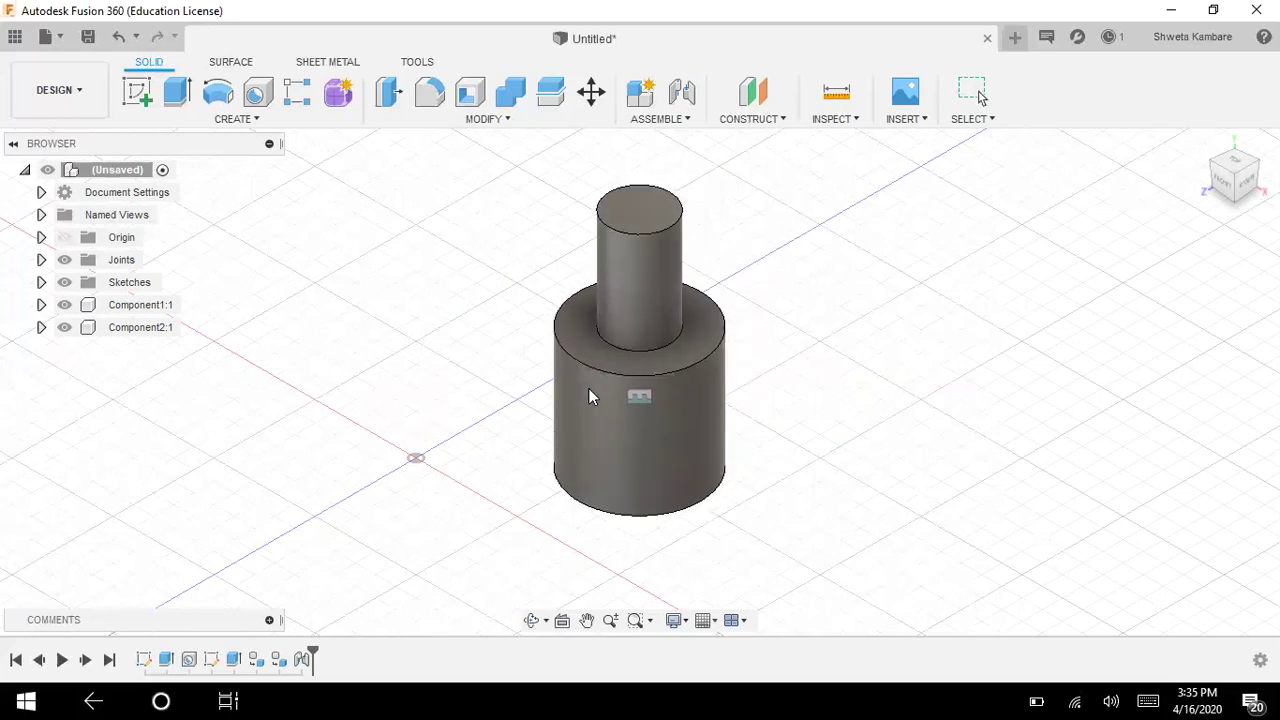
{"action": "left_click_drag", "start_coordinate": [622, 360], "coordinate": [585, 388]}
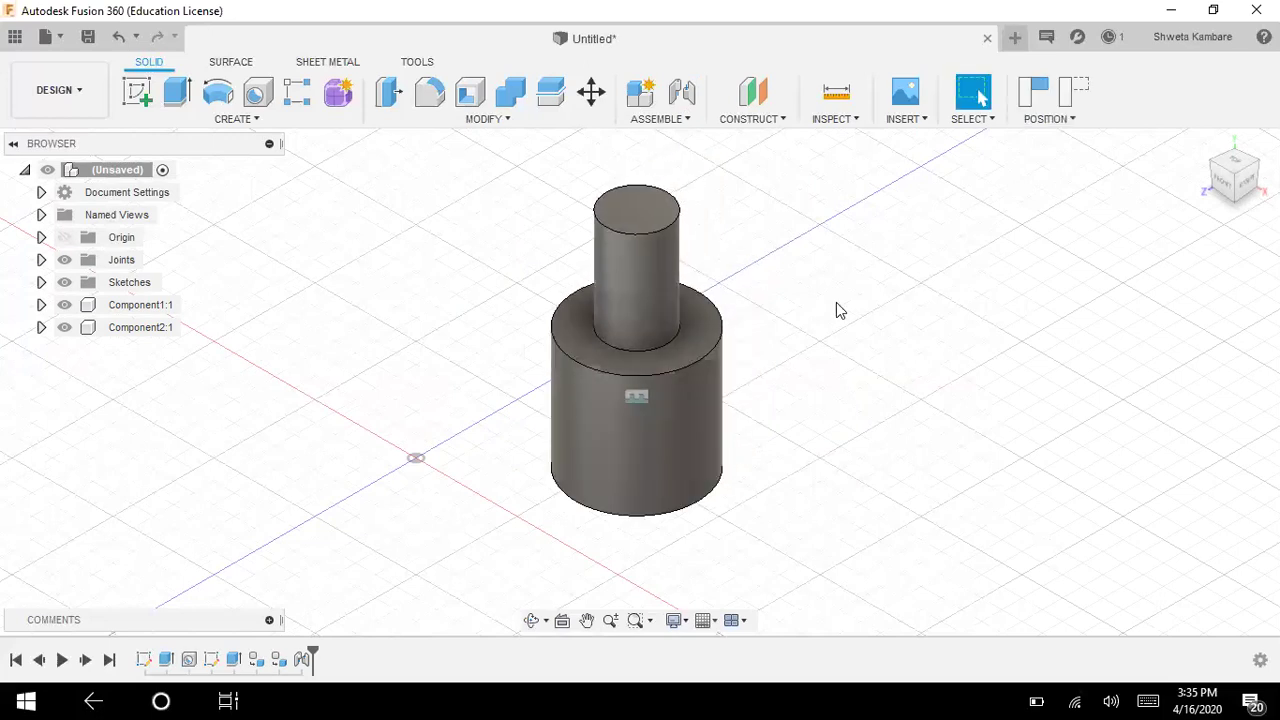